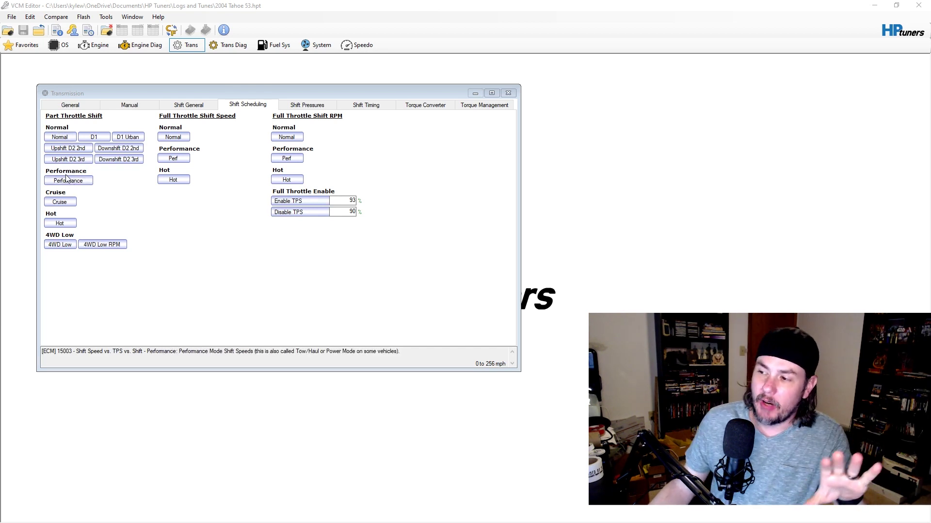
- View the Performance and Normal part-throttle shift tables, then reopen Performance table 15003
left_click(68, 181)
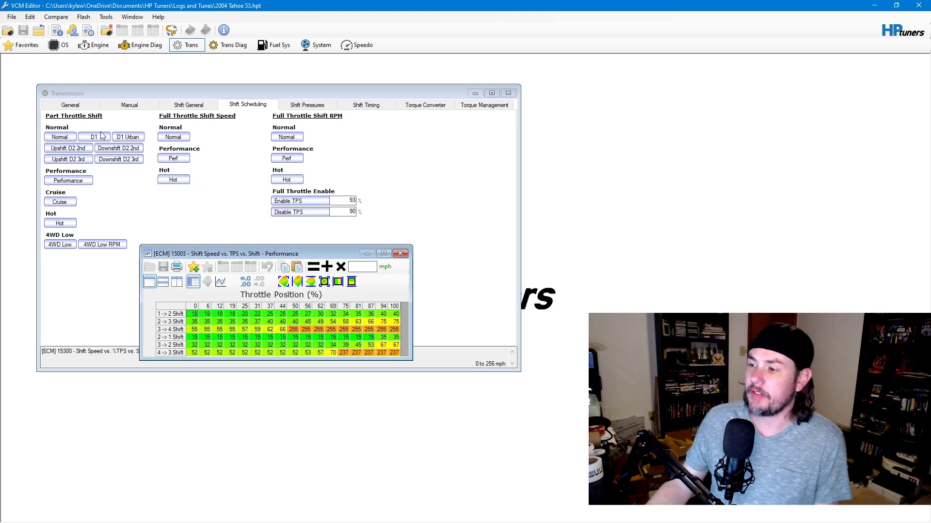
left_click(64, 138)
left_click(64, 138)
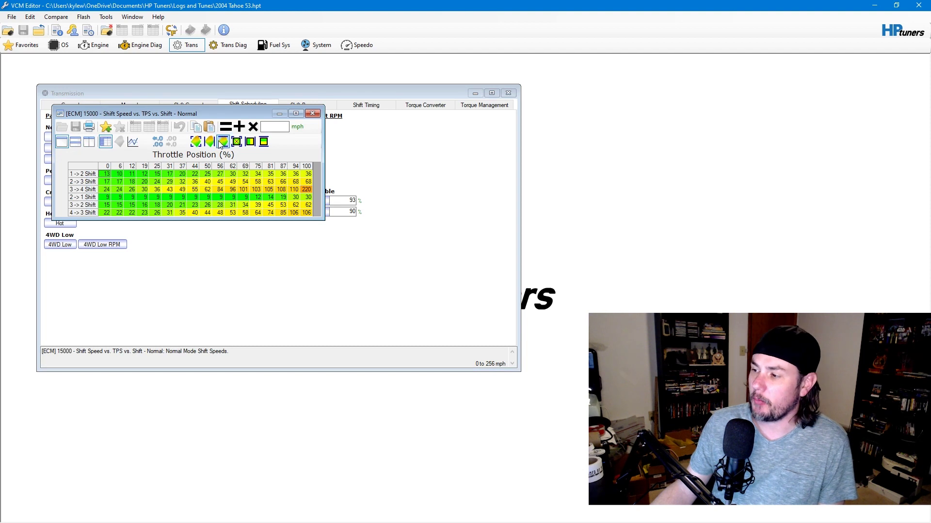
left_click(312, 115)
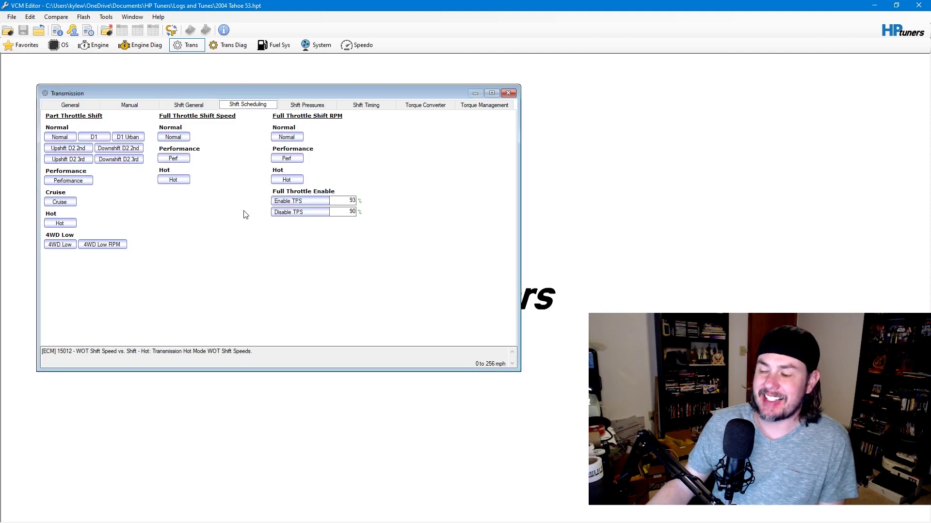
left_click(83, 183)
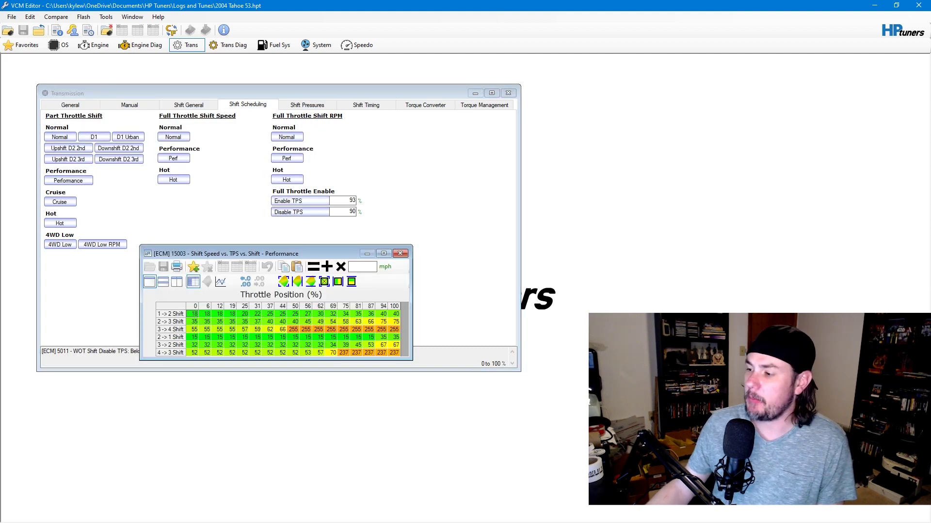
- Select the 2->3 shift row in table 15003 from 19% to 100% throttle
left_click_drag(308, 257, 294, 180)
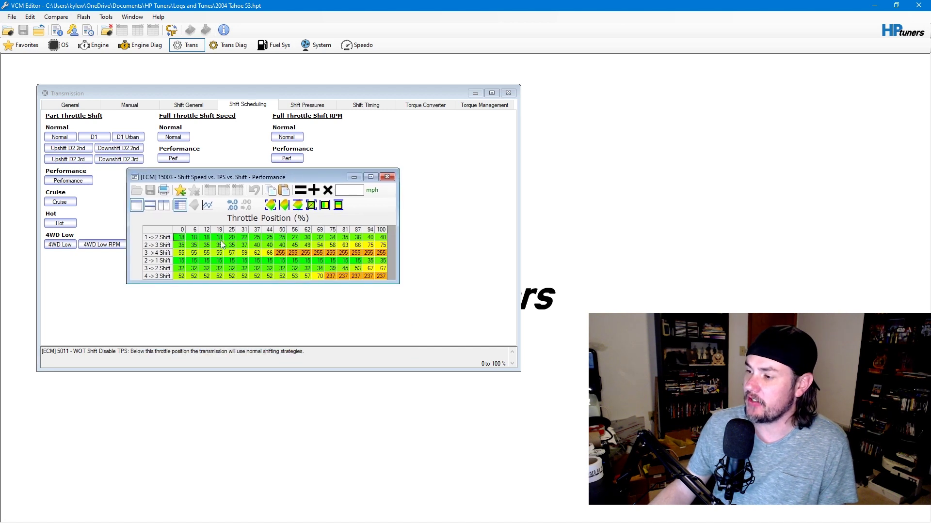
left_click(159, 245)
left_click(161, 255)
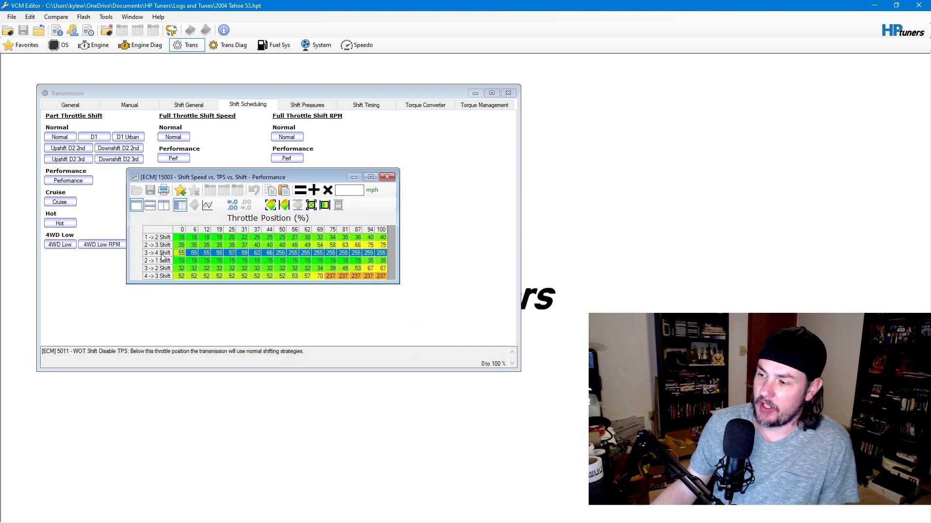
left_click(384, 245)
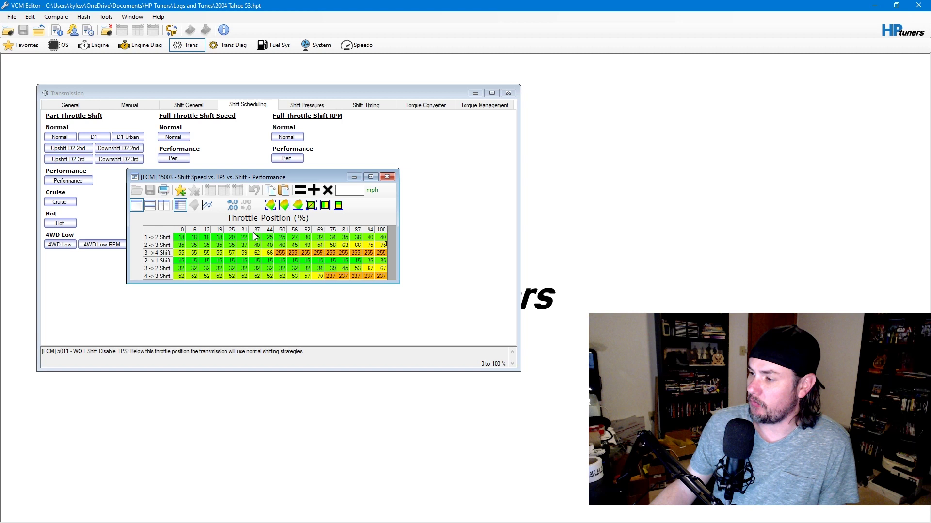
left_click(160, 245)
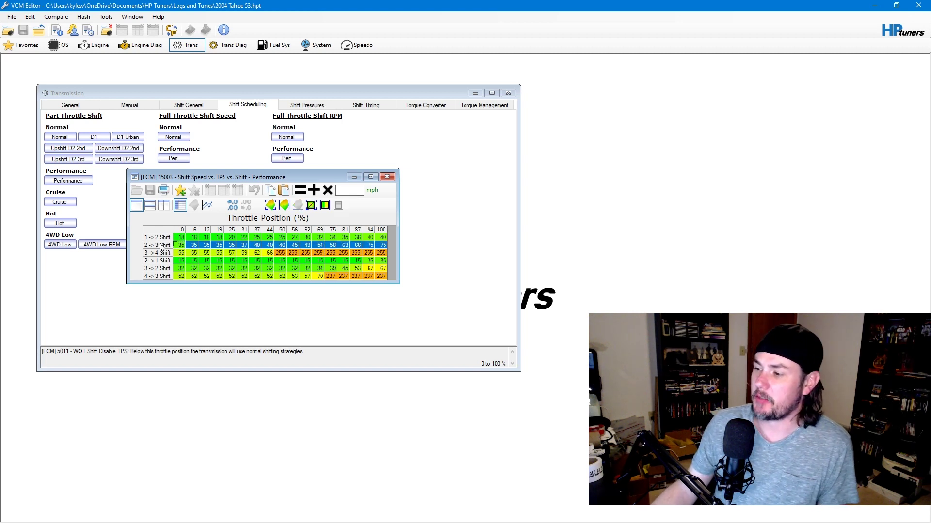
left_click(220, 247)
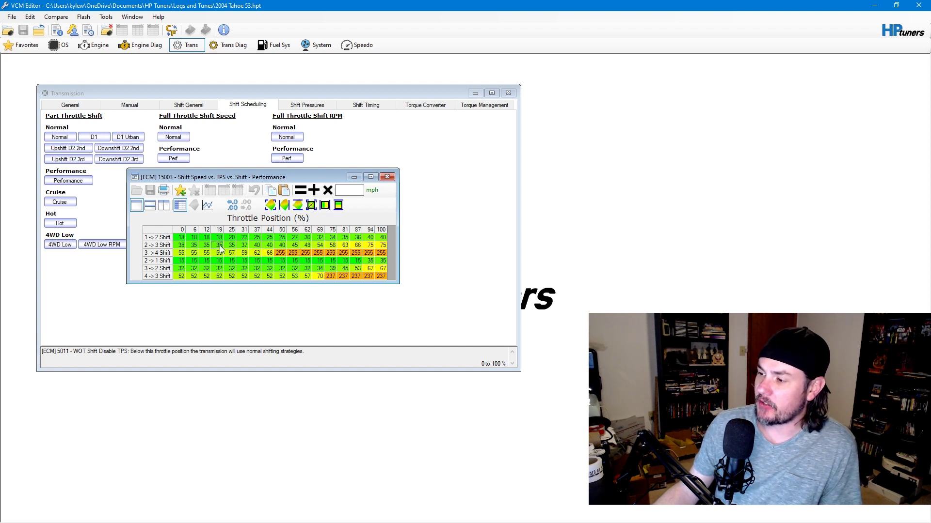
left_click_drag(221, 248, 387, 249)
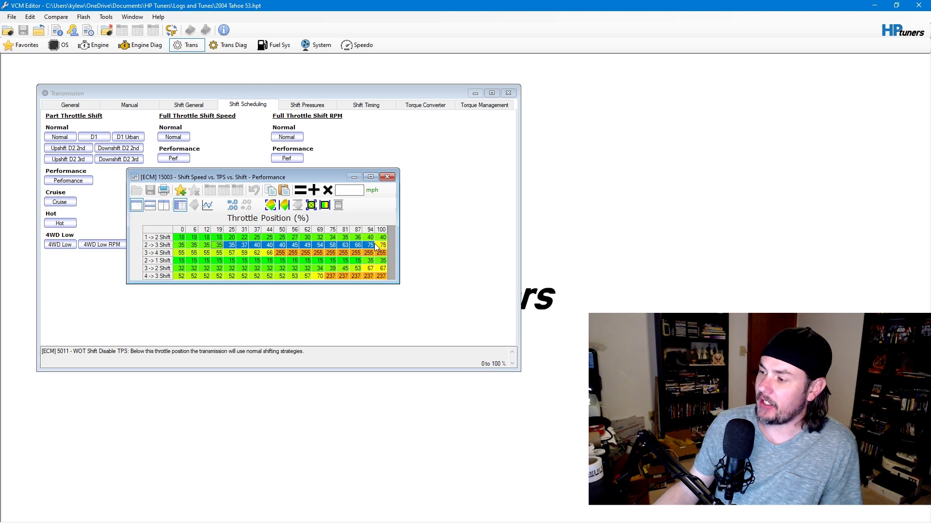
- Fill the 2->3 shift cells from 19% to 94% throttle with 75 mph
left_click(382, 247)
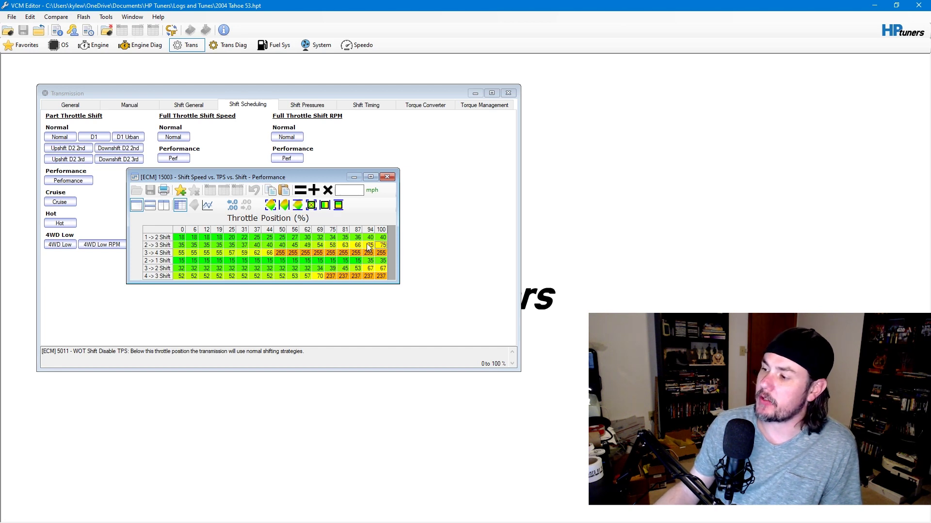
left_click_drag(370, 248, 239, 250)
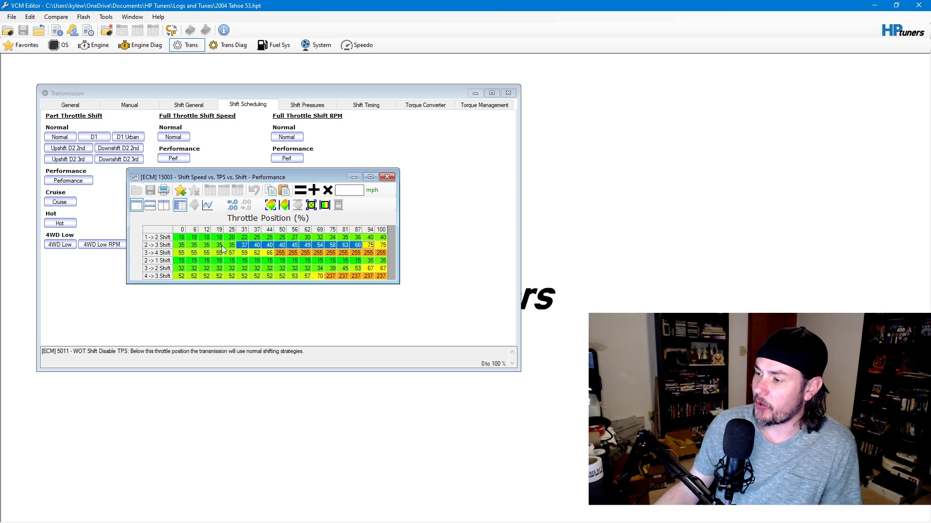
left_click_drag(223, 248, 368, 249)
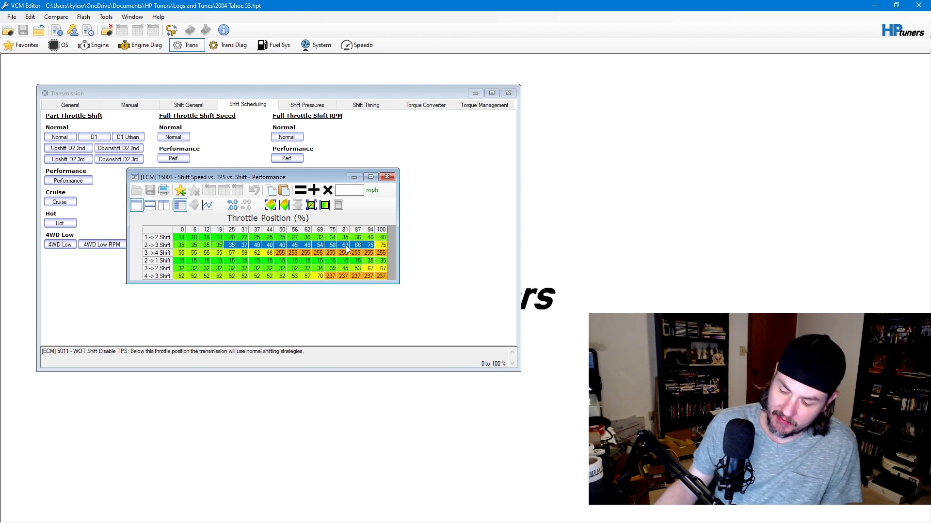
type("75")
key("Return")
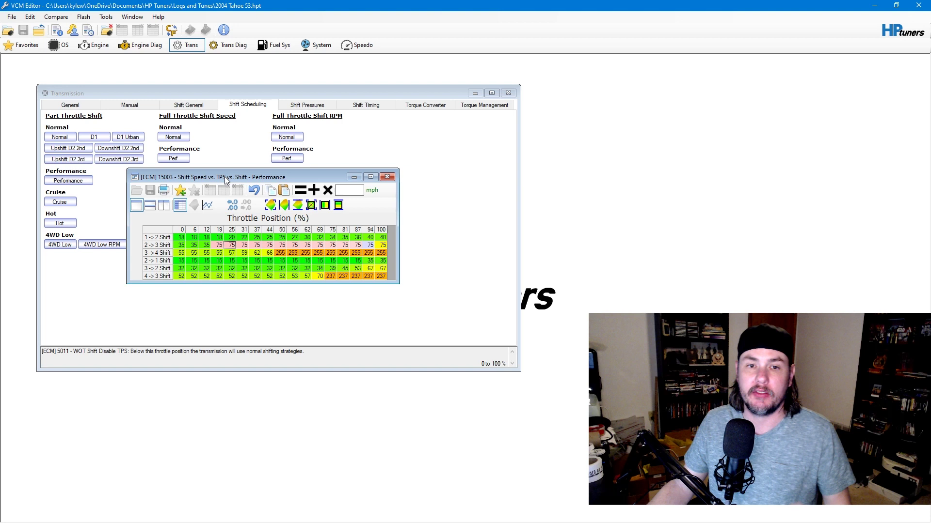
- Check the Normal full-throttle shift table, then open the Pattern A part-throttle shift speed table
left_click(173, 137)
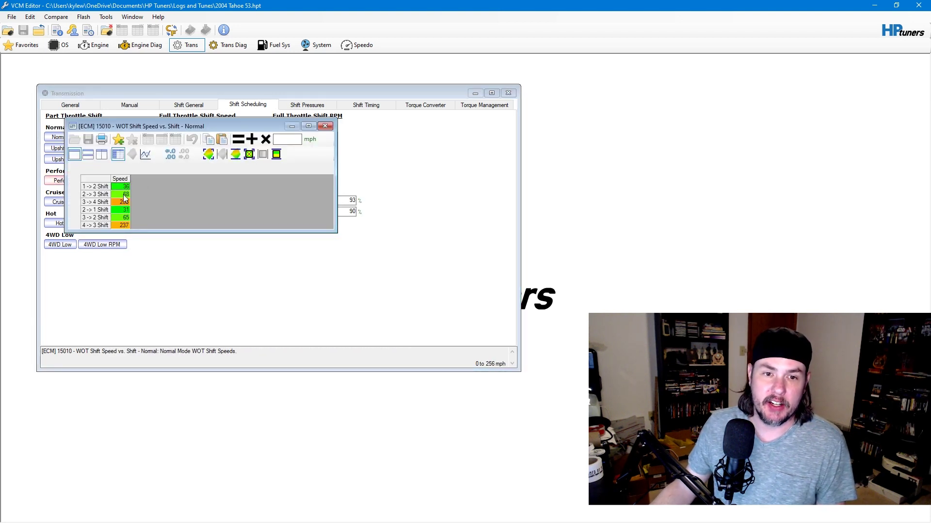
left_click(325, 126)
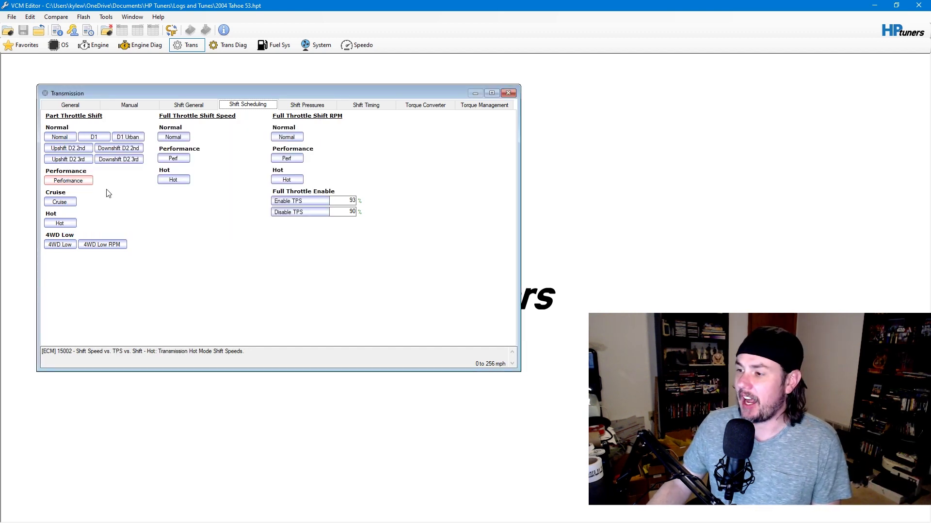
left_click(68, 181)
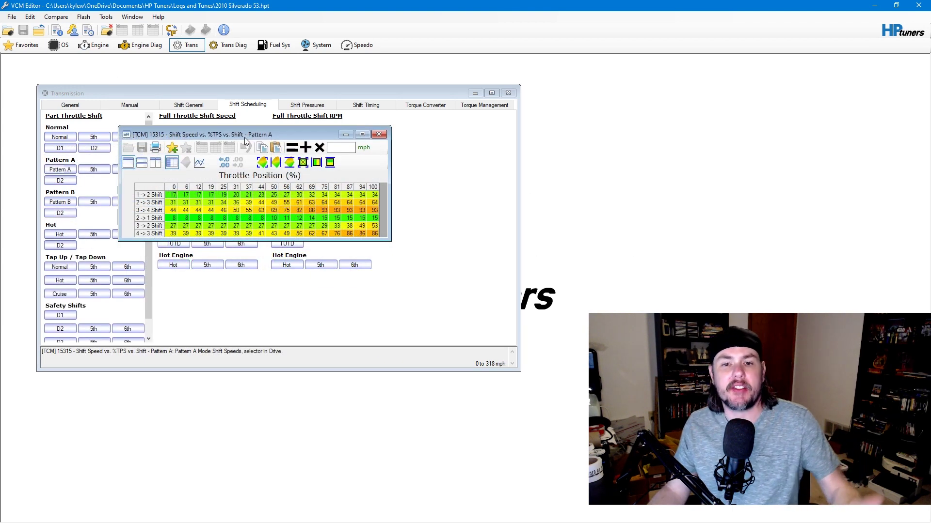
- Move Pattern A aside, then open and close the Pattern A 5th-gear table 15316
left_click_drag(223, 140, 306, 135)
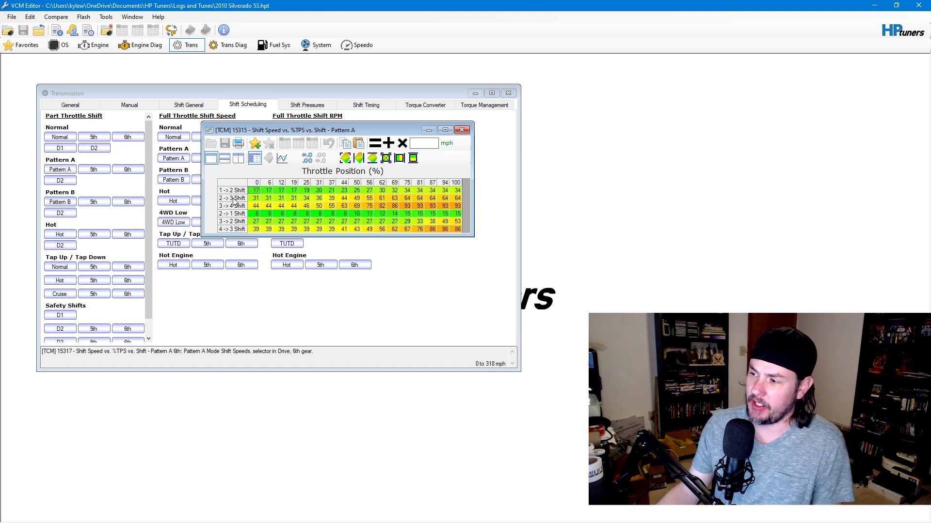
left_click(94, 169)
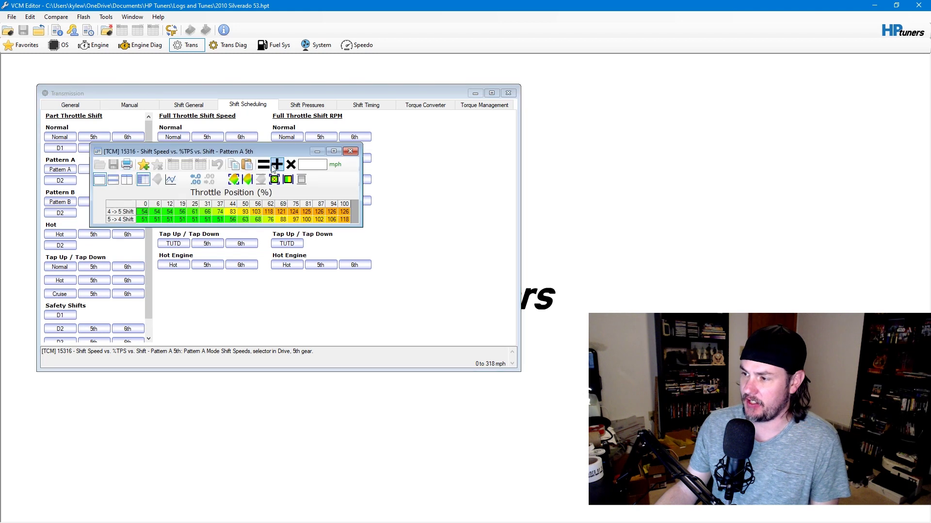
left_click(350, 151)
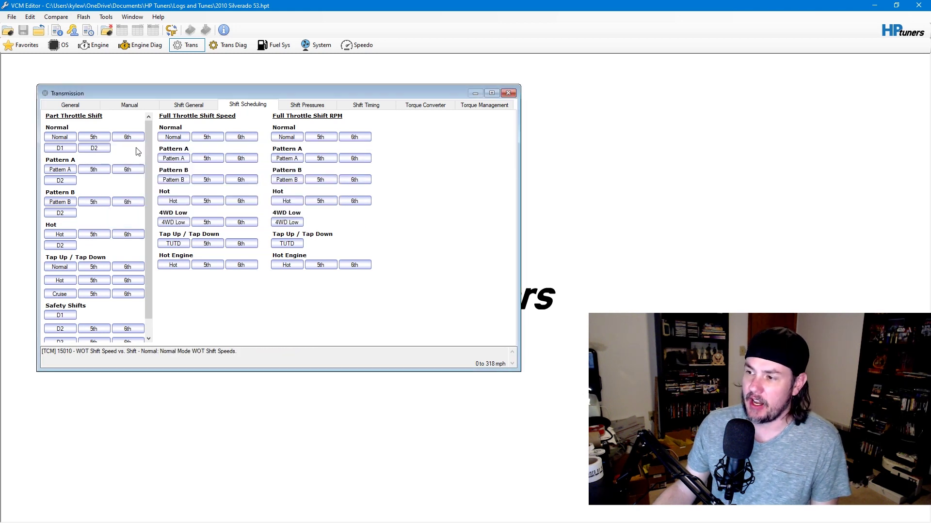
- Set Pattern A's 3->4 shifts to 93 mph from 19% to 100% throttle
left_click(73, 166)
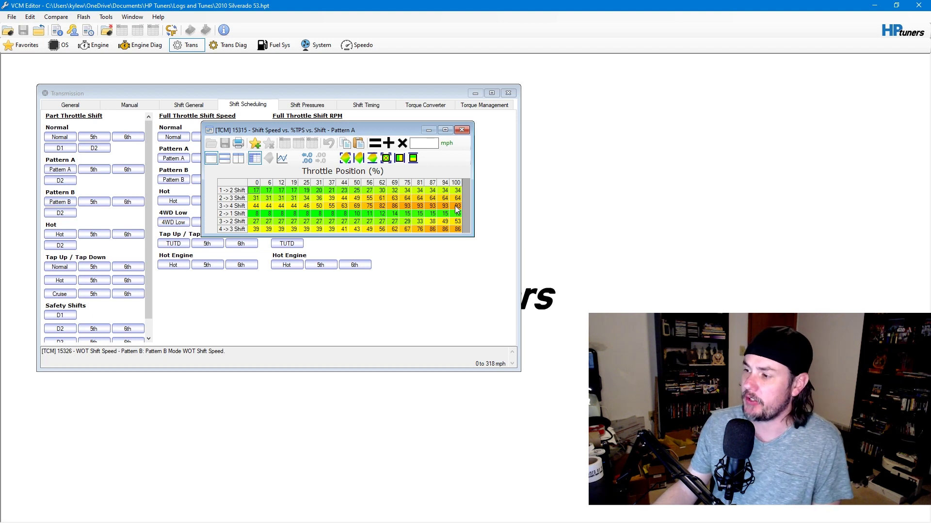
left_click_drag(294, 206, 456, 206)
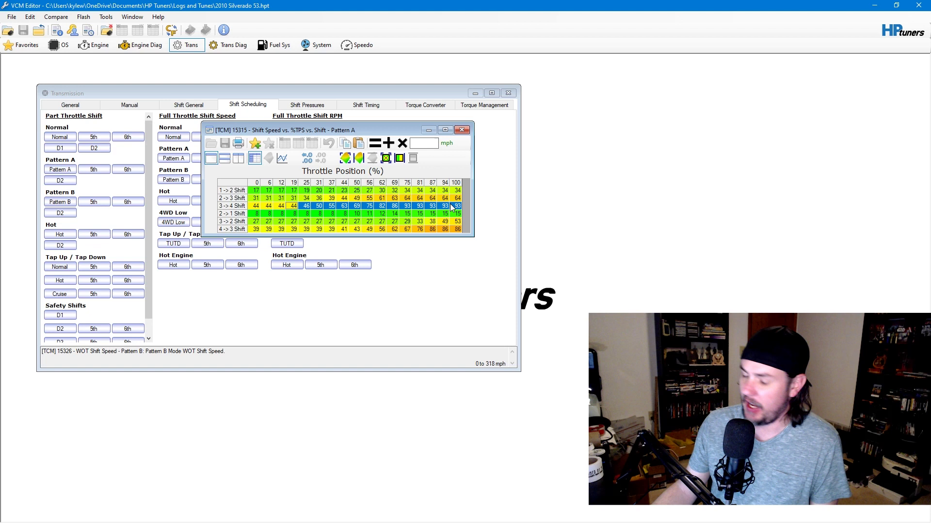
type("93")
key("Return")
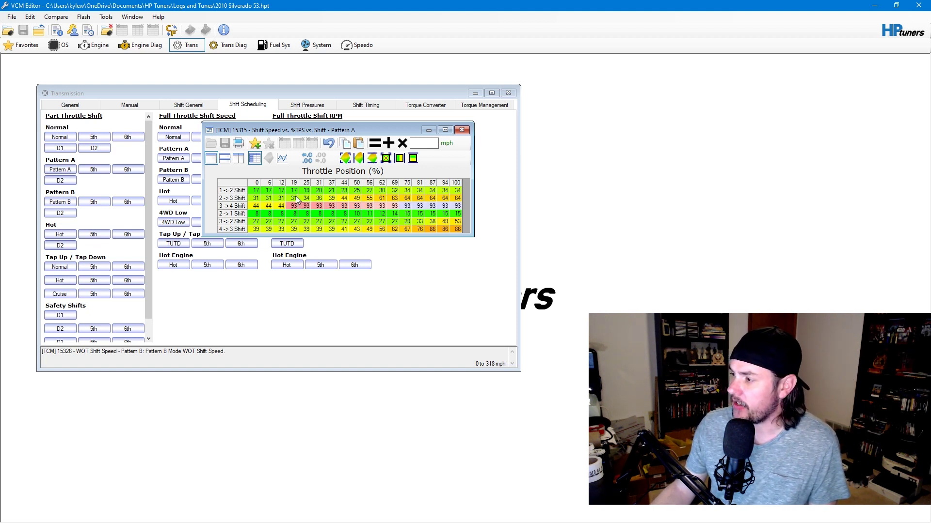
- Set the 2->3 shifts to 64 mph across 19% to 100% throttle
left_click_drag(297, 198, 505, 205)
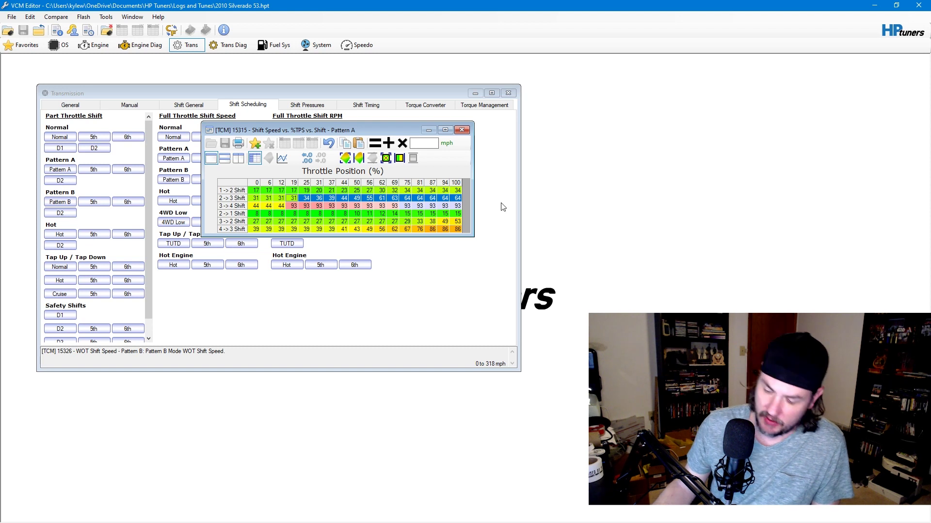
type("64")
key("Return")
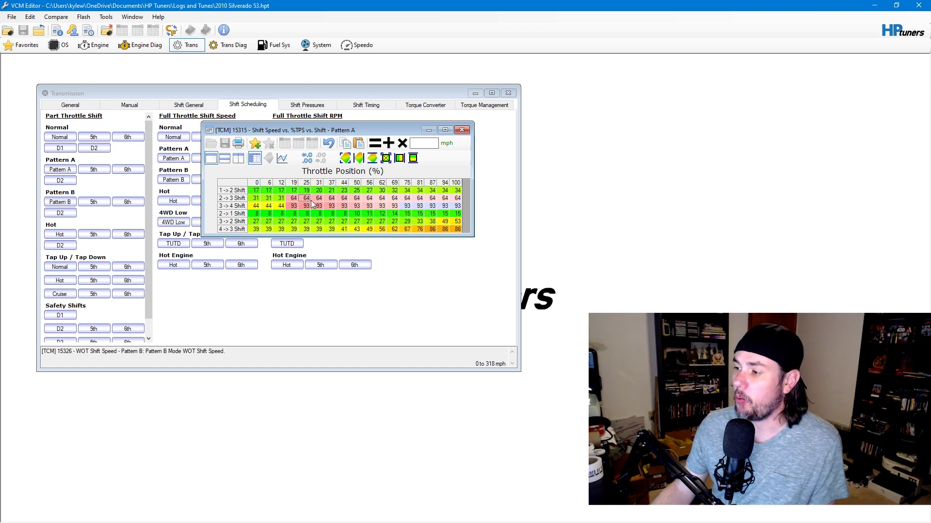
- Check the 19% and 100% throttle columns, then move the Pattern A table to the right
left_click(294, 183)
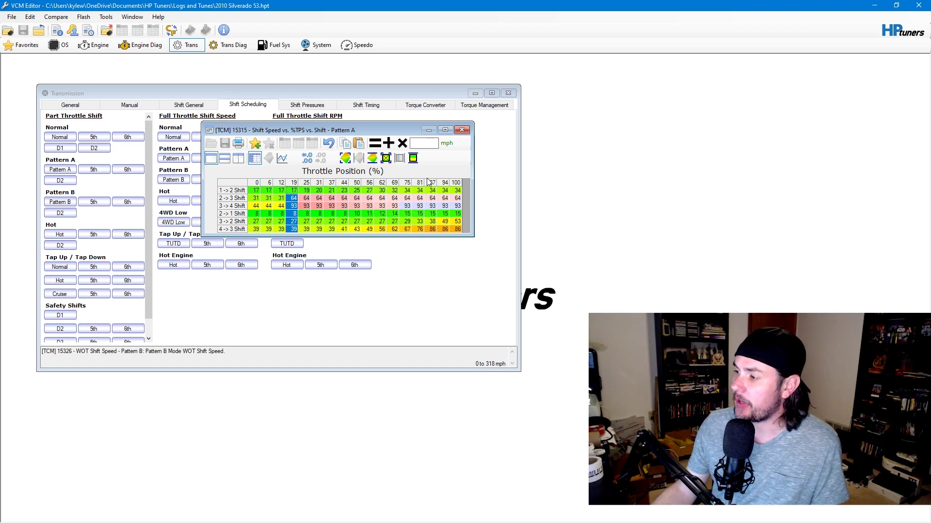
left_click(457, 183)
left_click(294, 199)
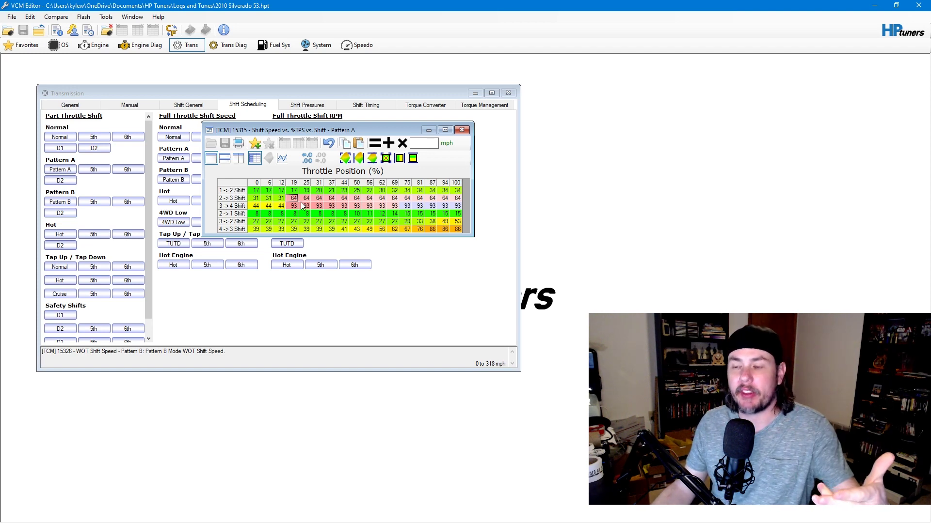
left_click_drag(306, 131, 646, 150)
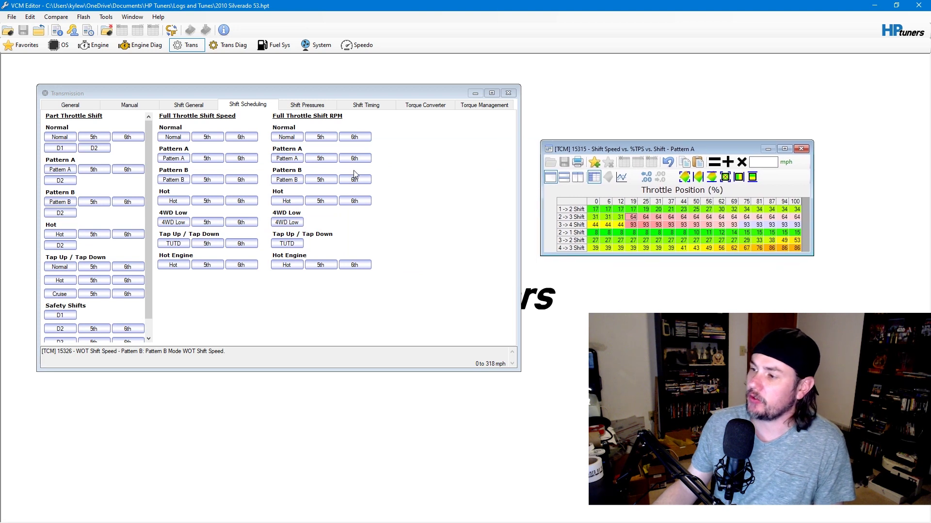
- Review the Normal full-throttle shift speeds, noting 2->3 at 61 mph, then close them
left_click(178, 138)
left_click(124, 193)
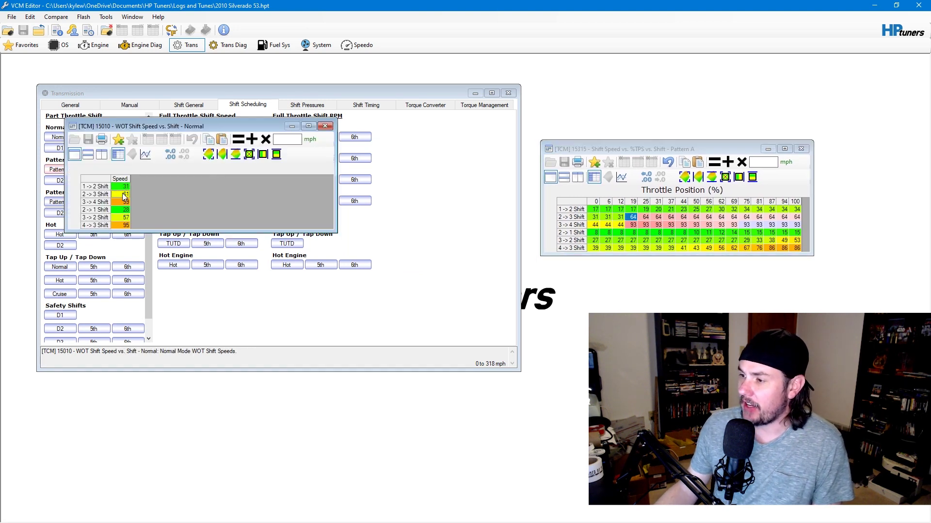
left_click(326, 127)
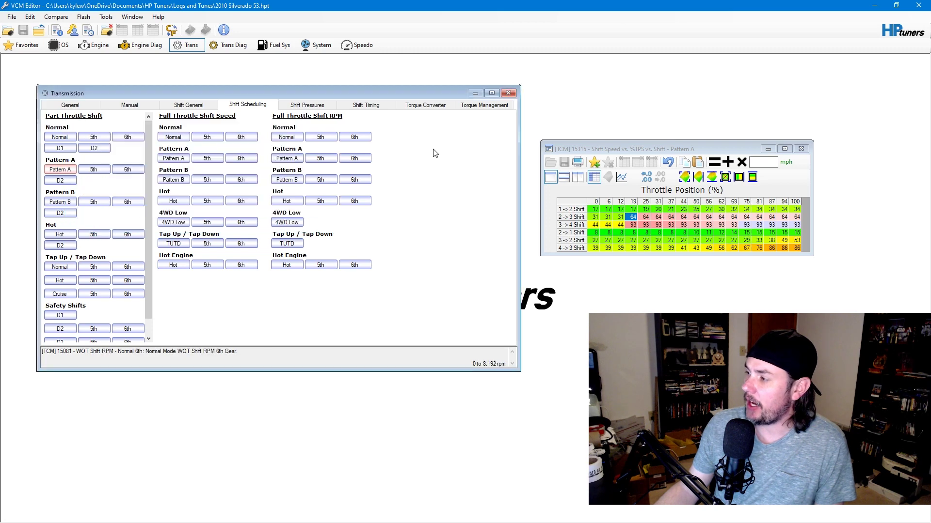
left_click_drag(648, 151, 271, 156)
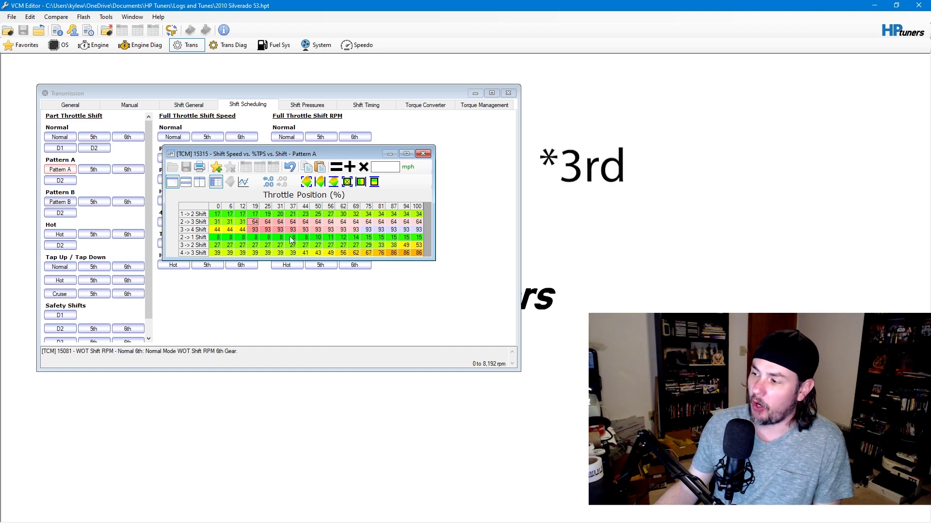
- Recheck the Normal WOT table, then place Transmission top-left and Pattern A on the right
left_click(188, 140)
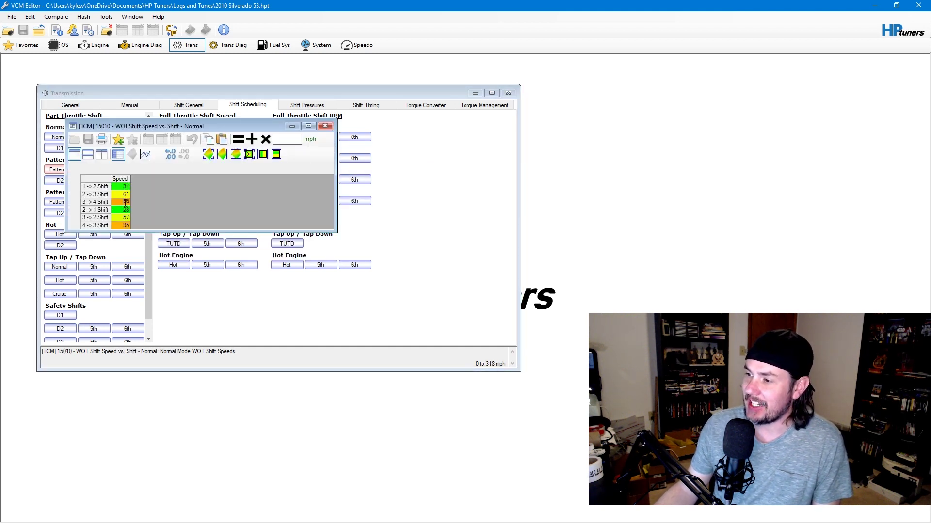
left_click(325, 126)
left_click_drag(351, 92, 354, 195)
left_click_drag(307, 155, 676, 186)
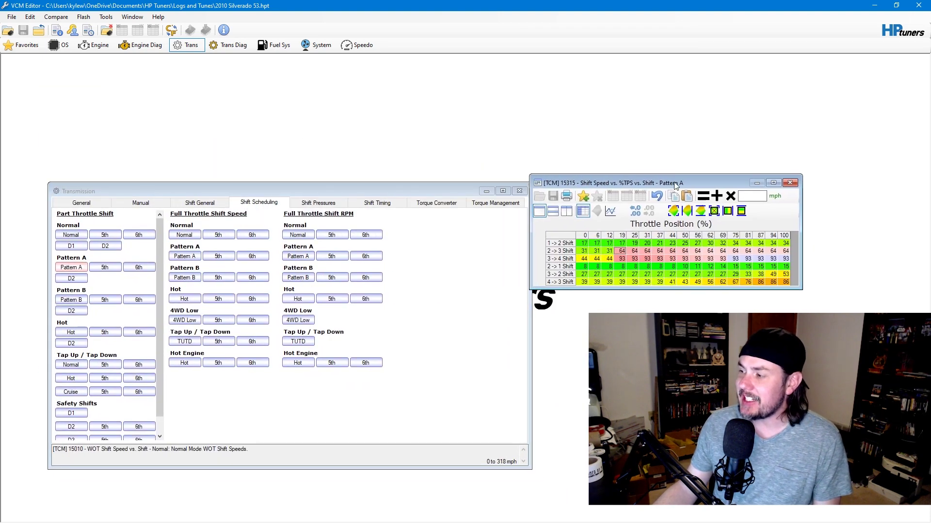
left_click_drag(329, 191, 283, 89)
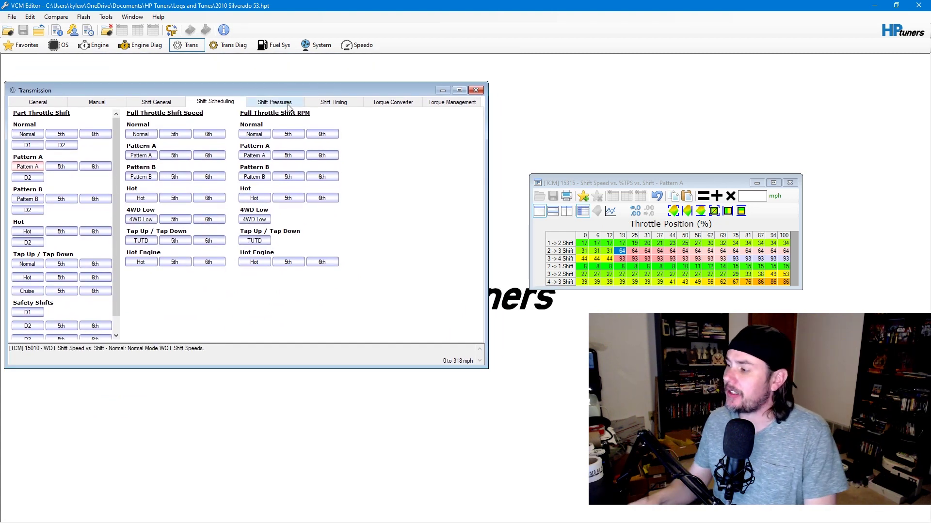
left_click(656, 182)
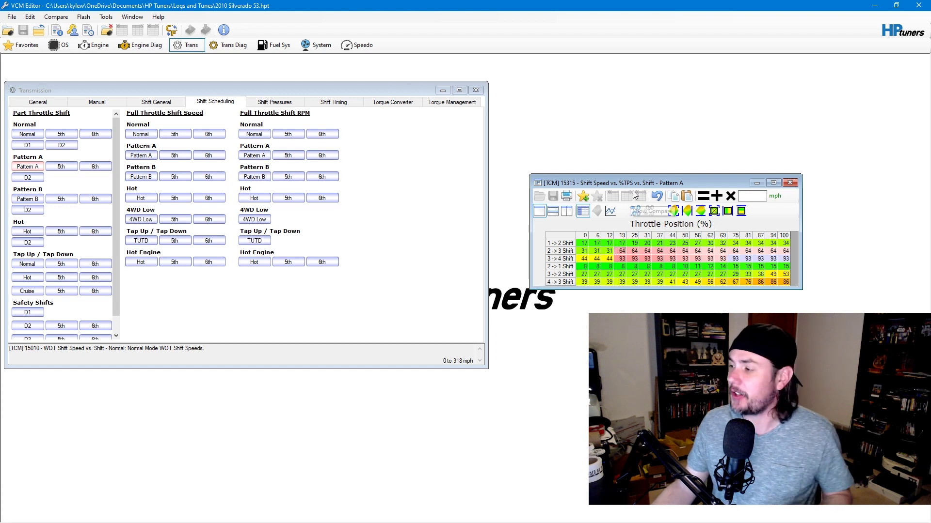
left_click_drag(645, 184, 621, 121)
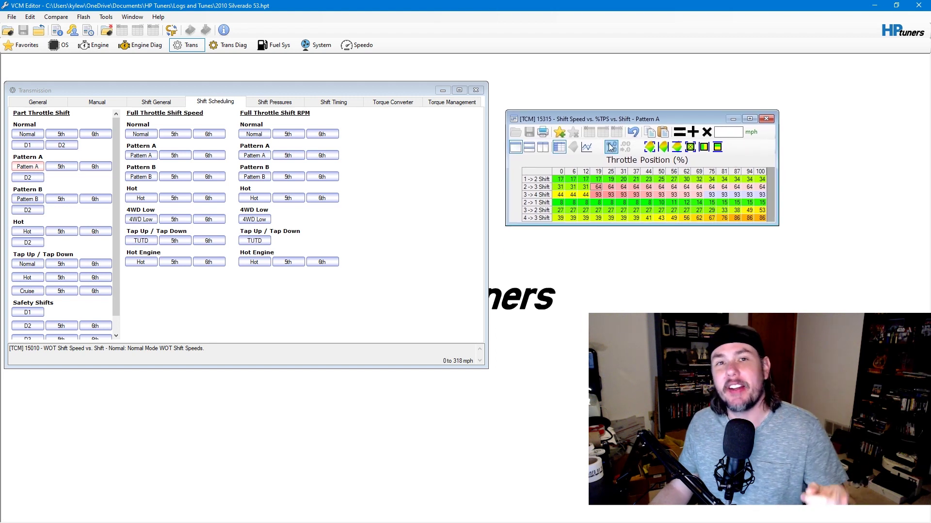